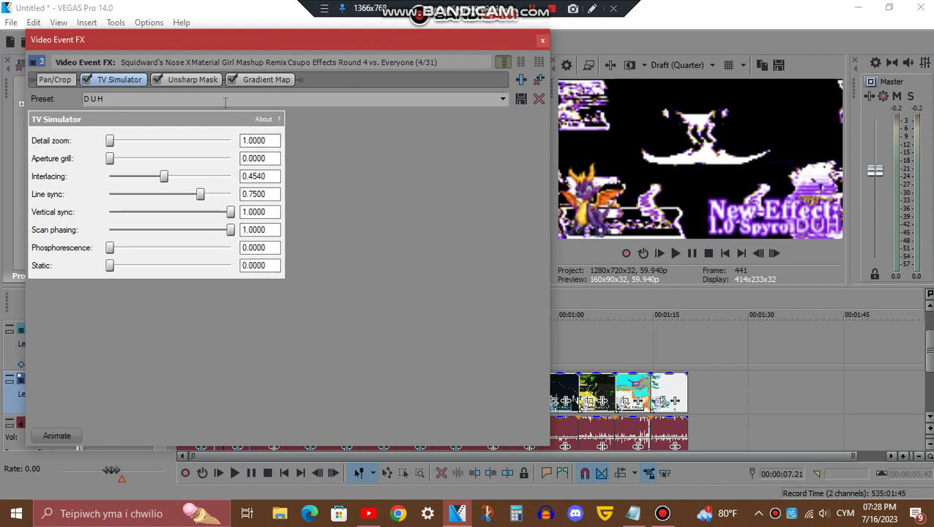
Examine the Unsharp Mask settings and every Gradient Map colour point on the 1.0 Spyro DUH video event, then close its effects.
click(208, 80)
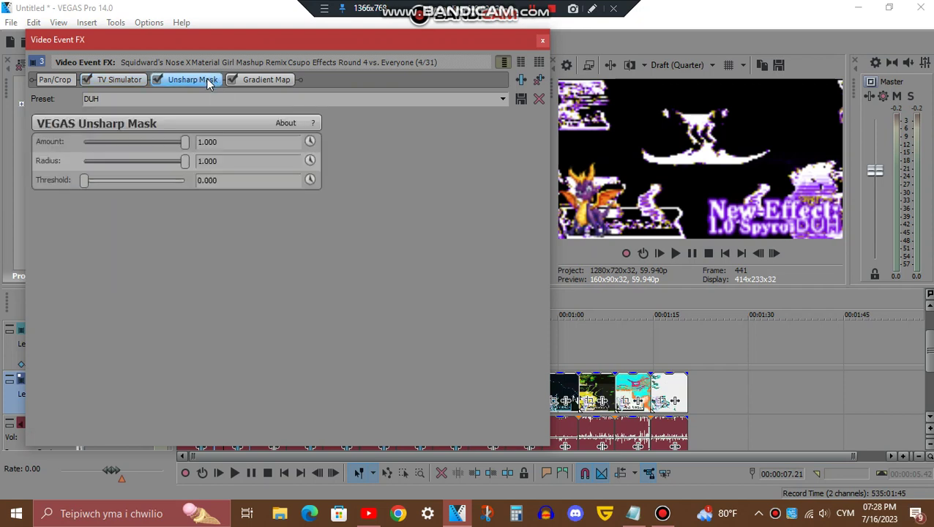
click(250, 79)
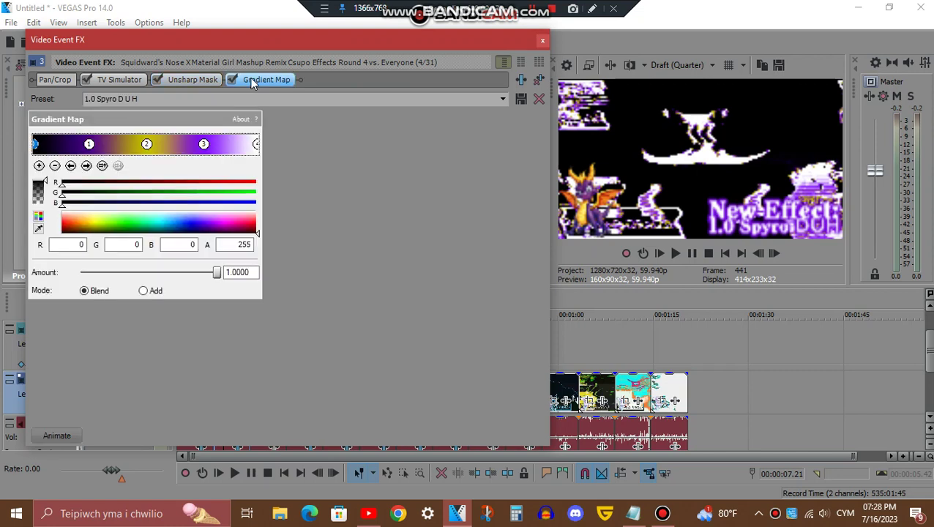
click(87, 166)
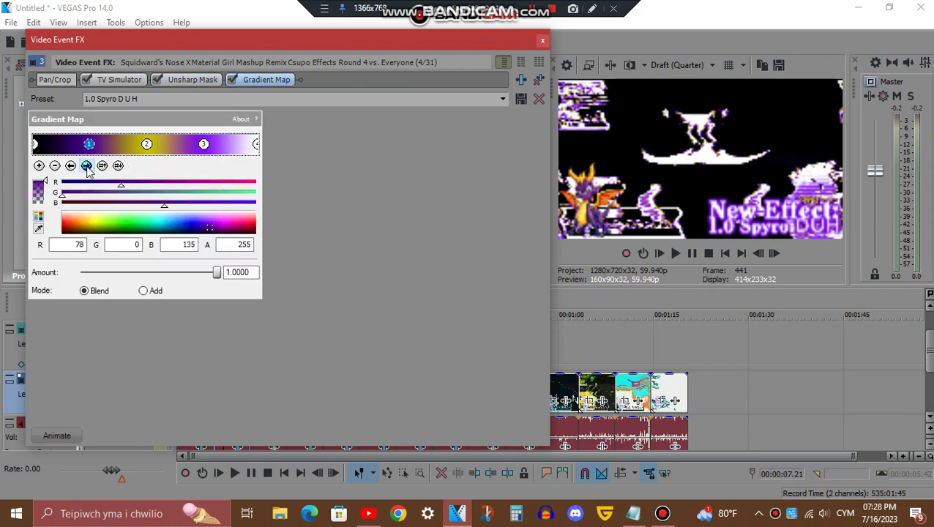
click(86, 167)
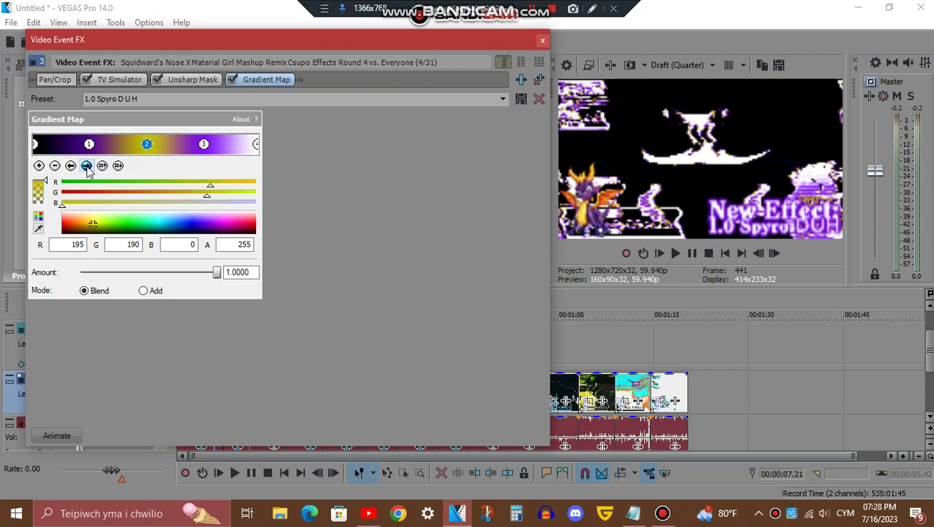
click(87, 166)
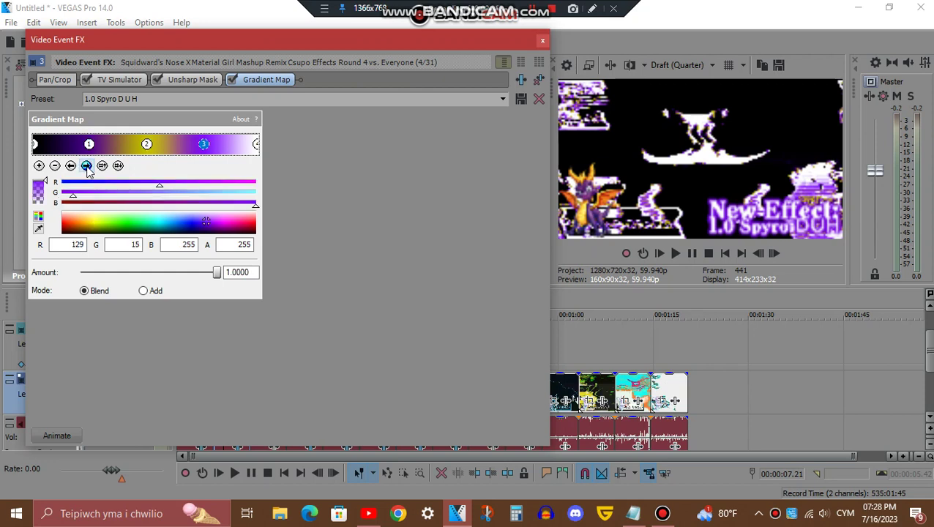
click(87, 166)
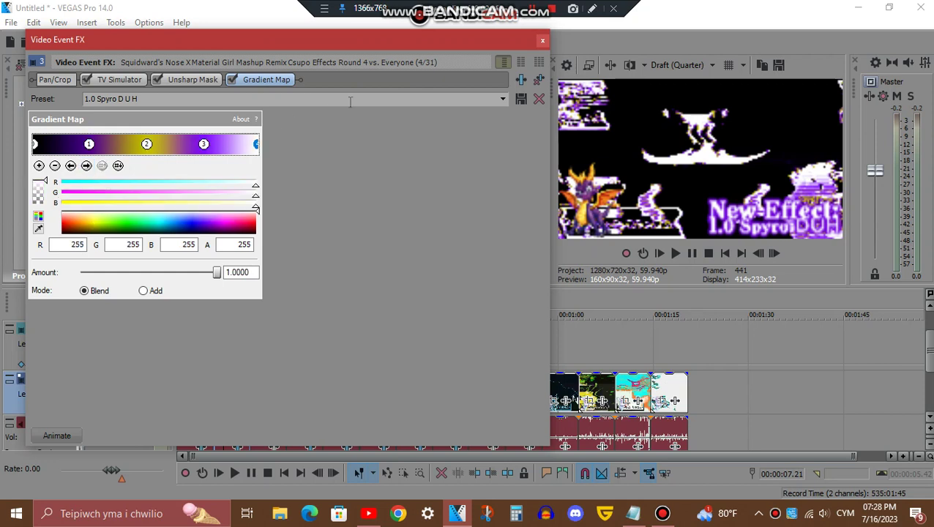
click(545, 41)
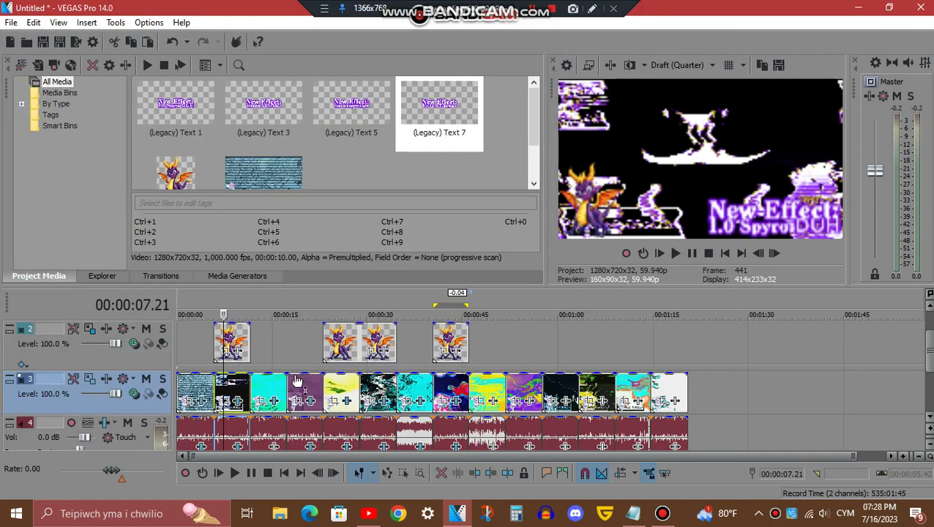
Review the audio effect chain of the Spyro DUH clip: both ExpressFX Chorus instances, Pitch Shift, and IL Vocodex down to its keyboard.
click(238, 451)
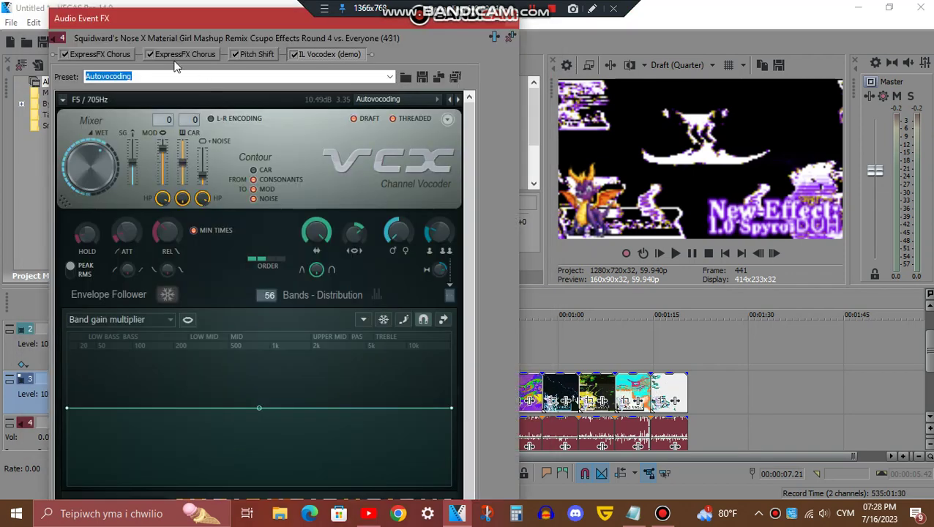
click(124, 53)
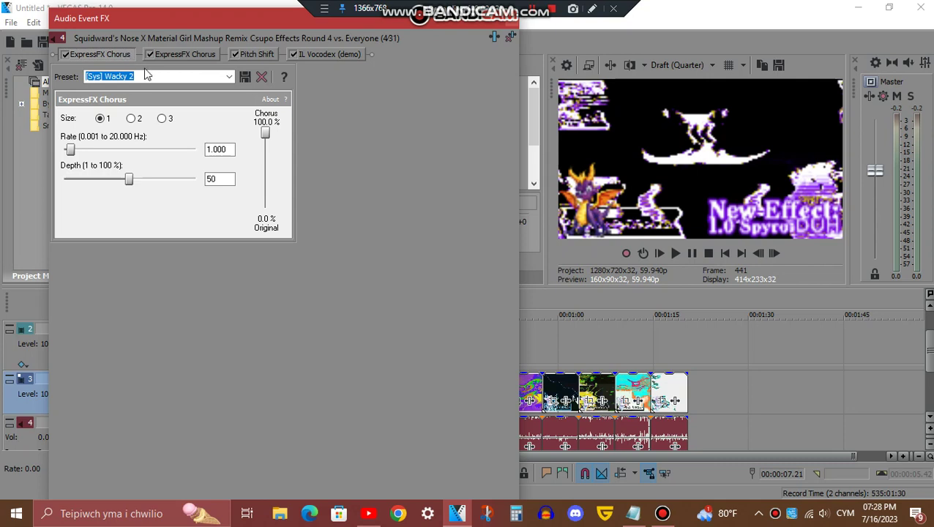
click(182, 54)
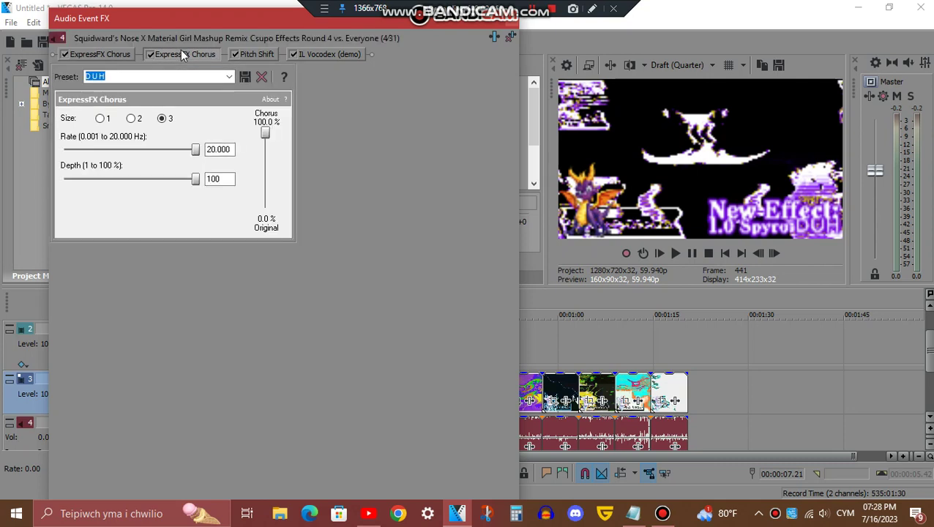
click(270, 51)
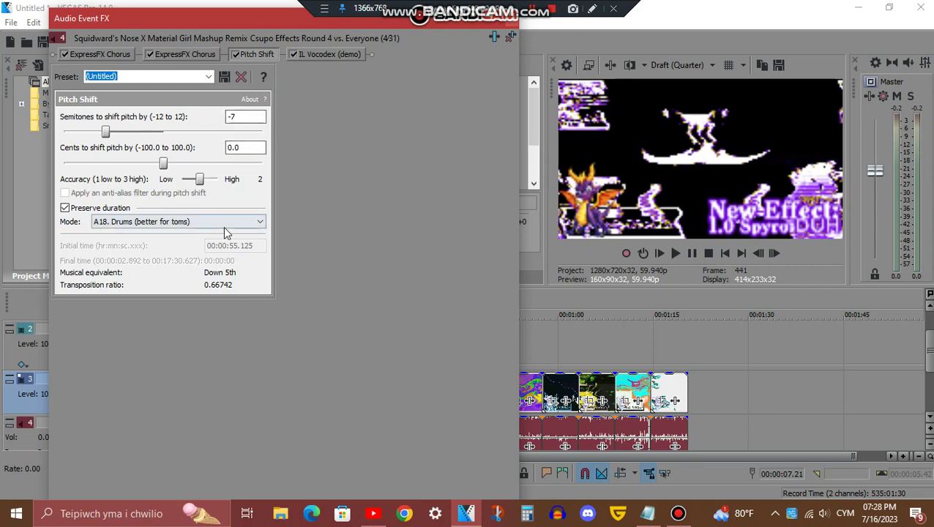
click(348, 54)
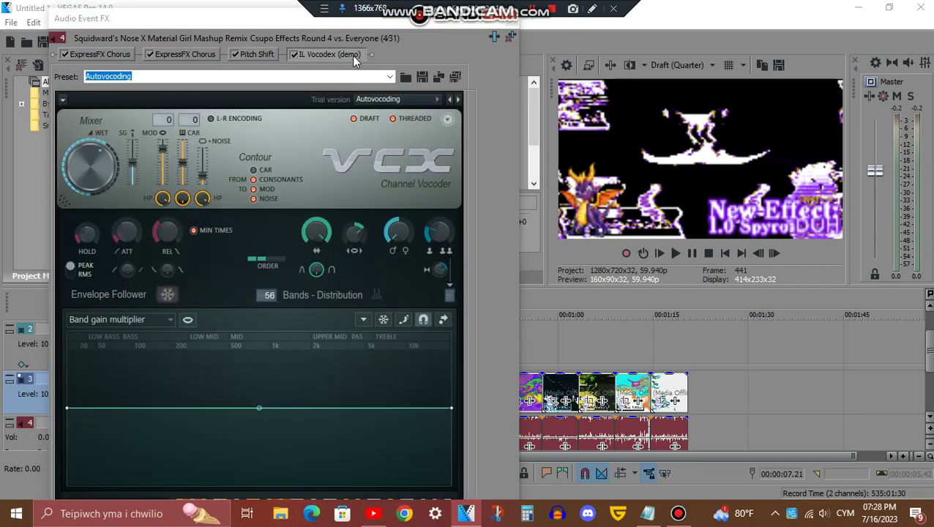
drag(243, 8, 240, 35)
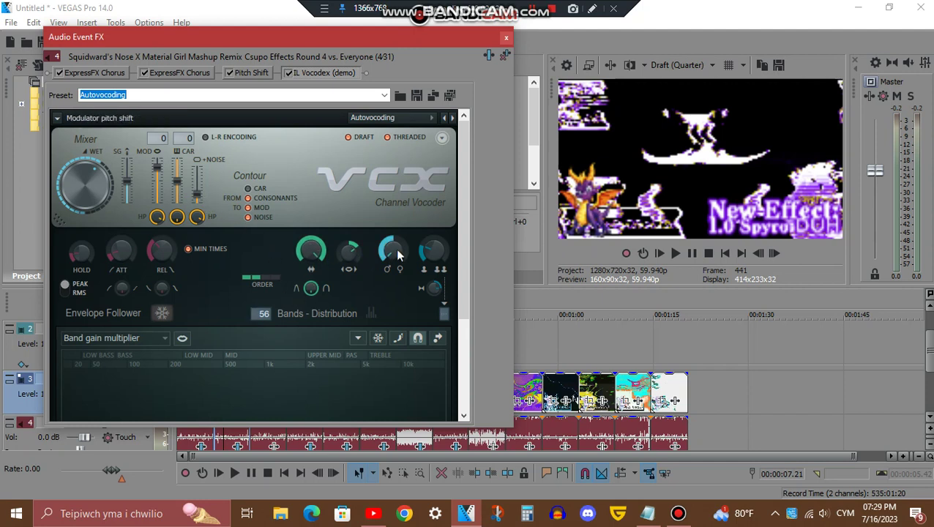
scroll(475, 327, down, 3)
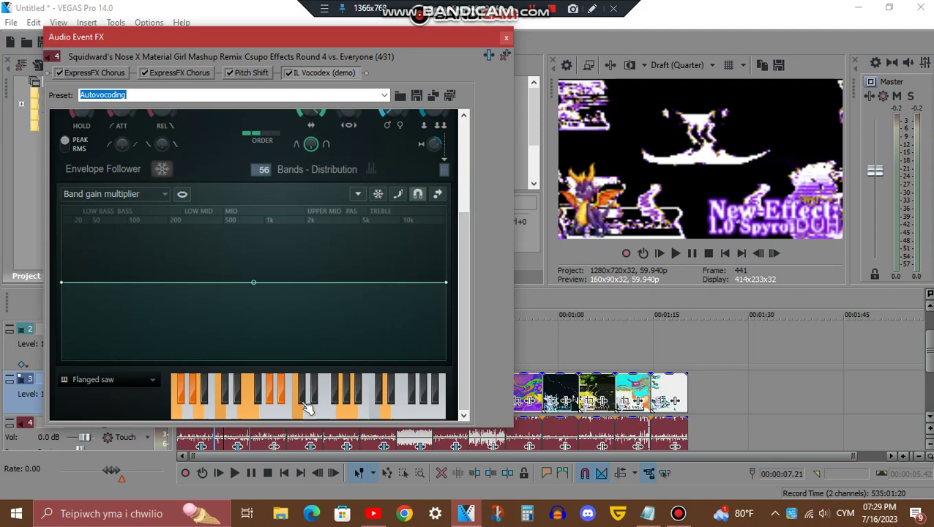
click(505, 41)
Inspect the TV Simulator, NewBlue ME Wiggle, Wave and second TV Simulator settings on the Videoup V4.SPYRO video event.
click(338, 401)
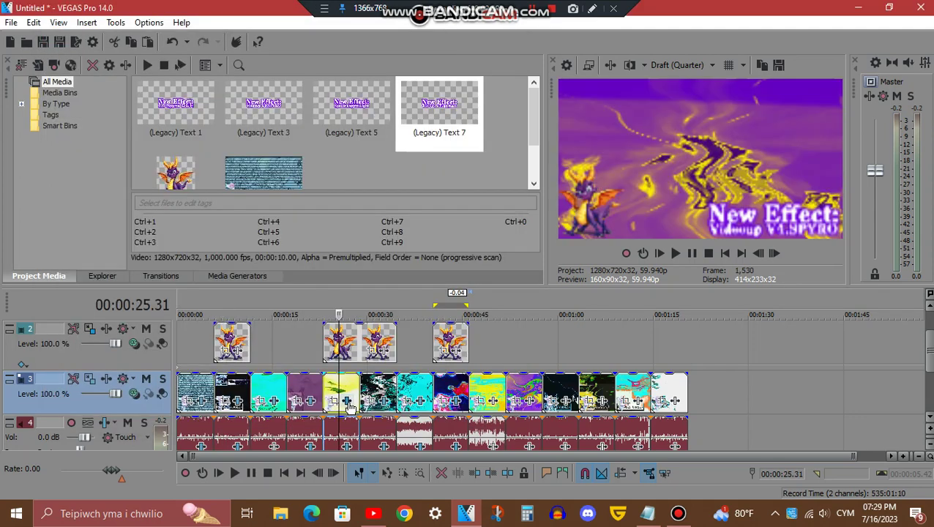
click(348, 402)
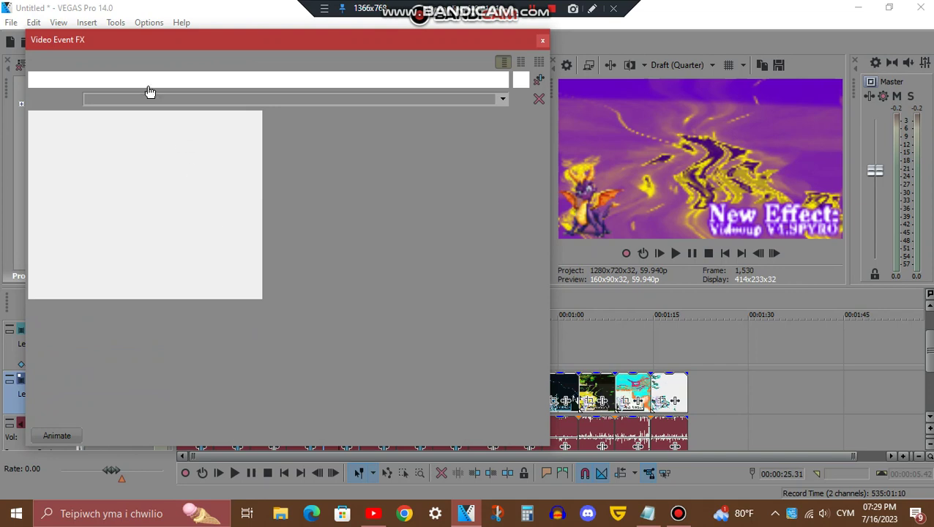
click(133, 82)
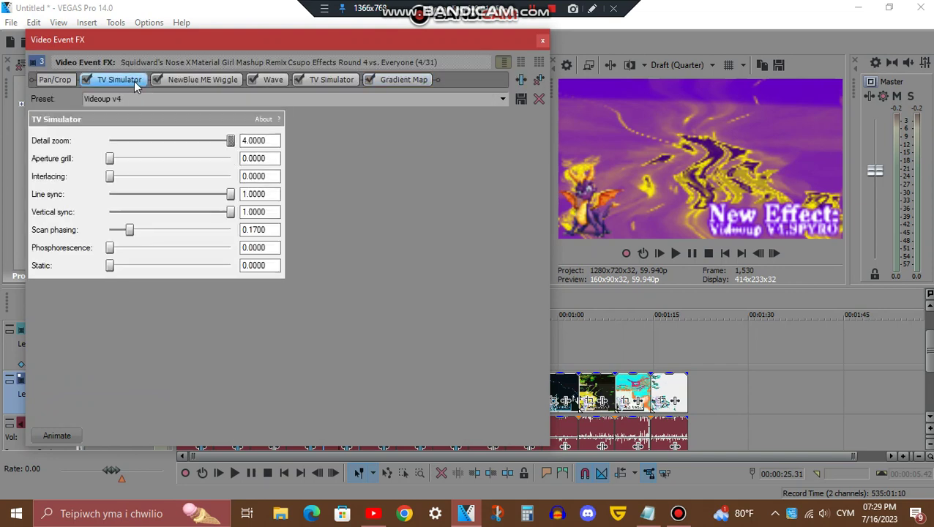
click(209, 82)
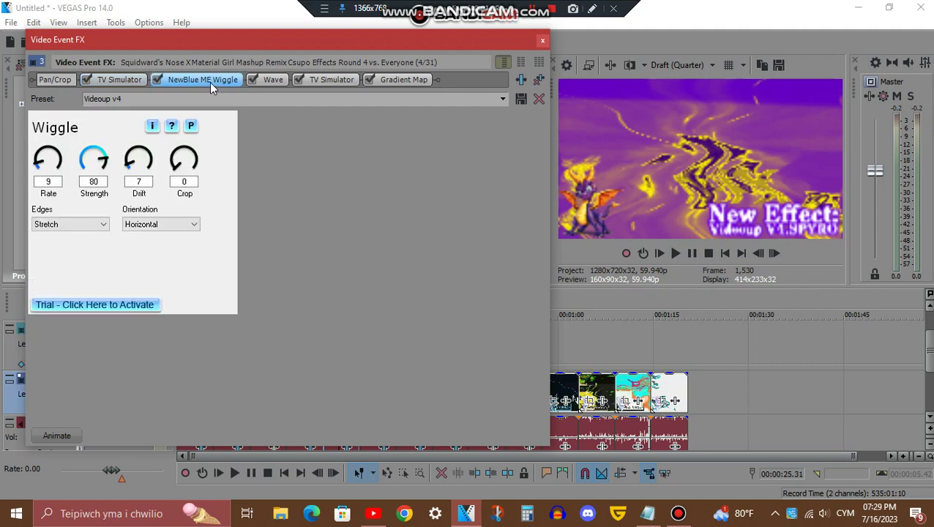
click(270, 83)
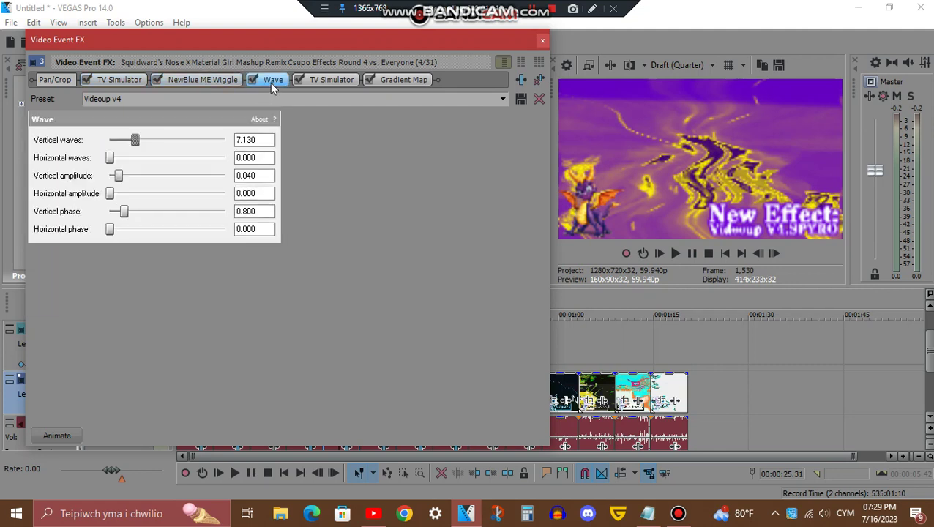
click(355, 80)
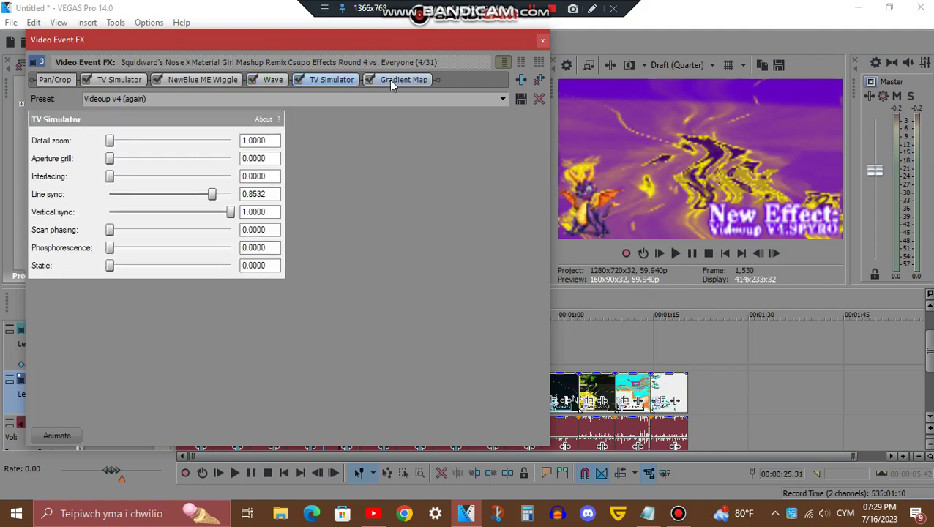
Examine each colour point of the Gradient Map on the Videoup V4.SPYRO video event, then close its effects.
click(391, 84)
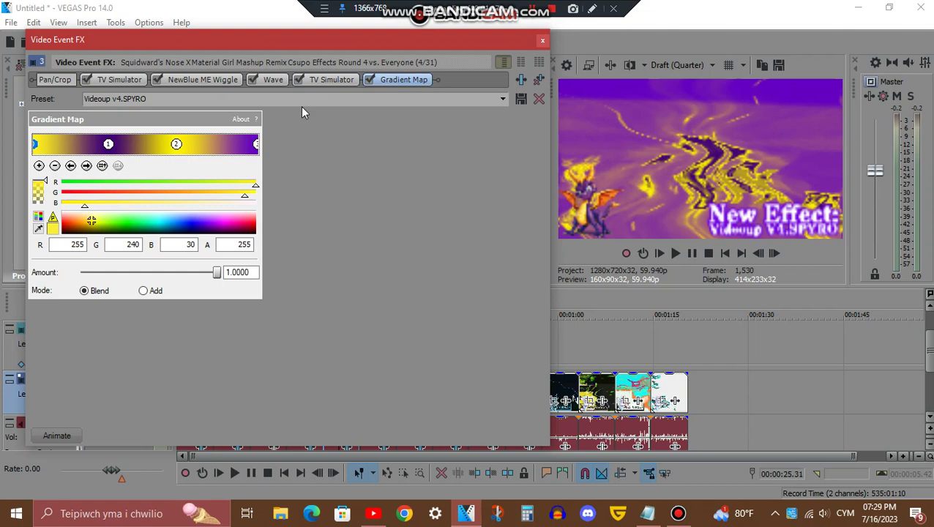
click(87, 167)
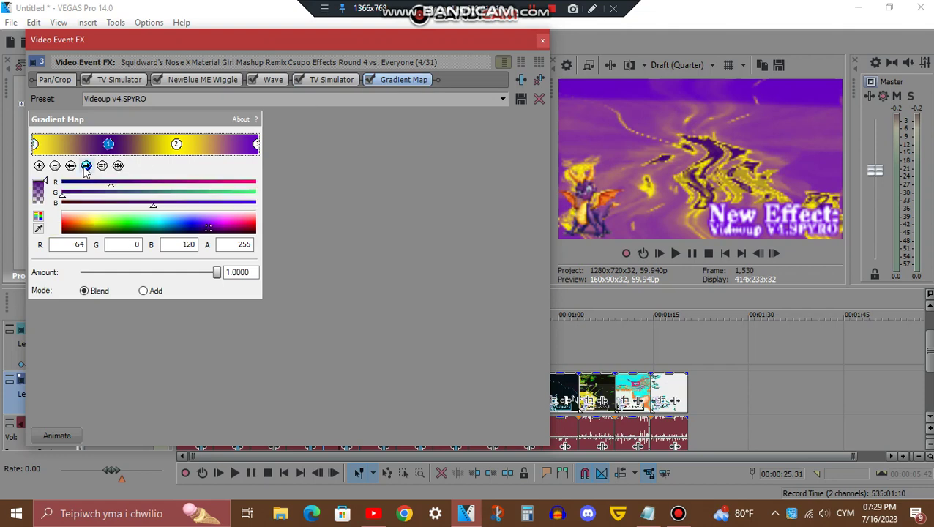
click(86, 166)
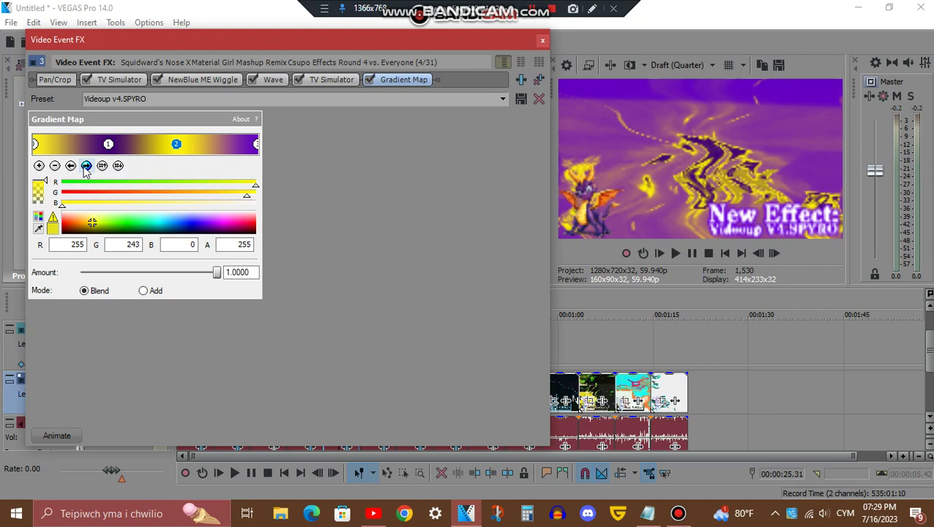
click(86, 166)
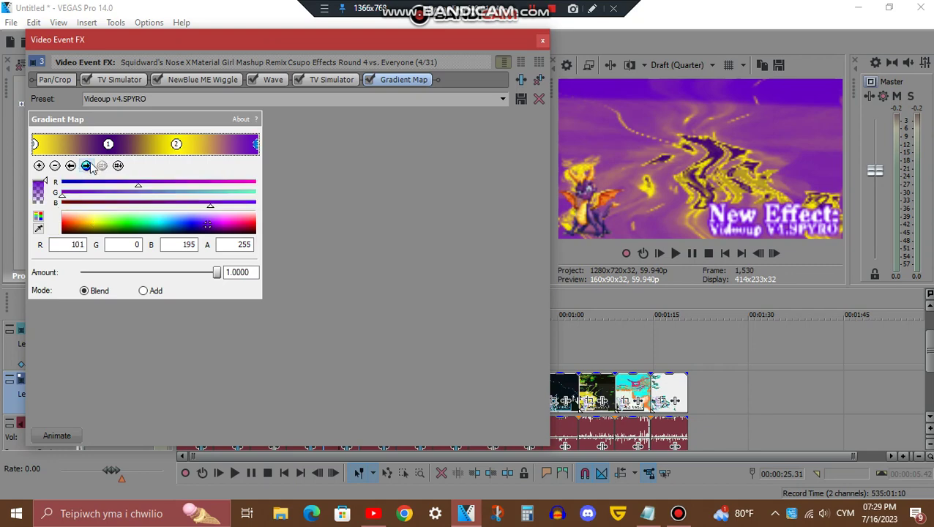
click(542, 41)
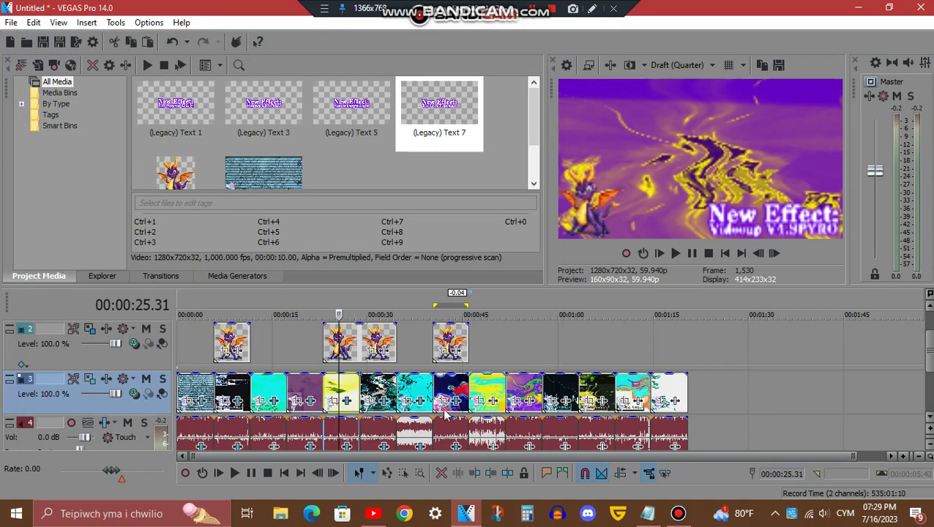
Review the Orange Vocoder, tb_grumblebum and IL Vocodex settings, including the Vocodex keyboard, on the Videoup V4.SPYRO clip's audio event.
click(346, 446)
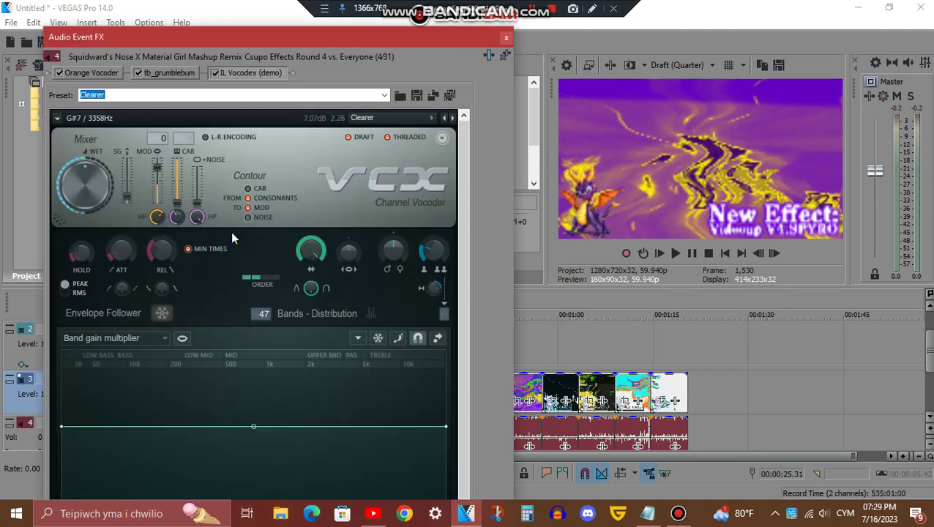
click(84, 73)
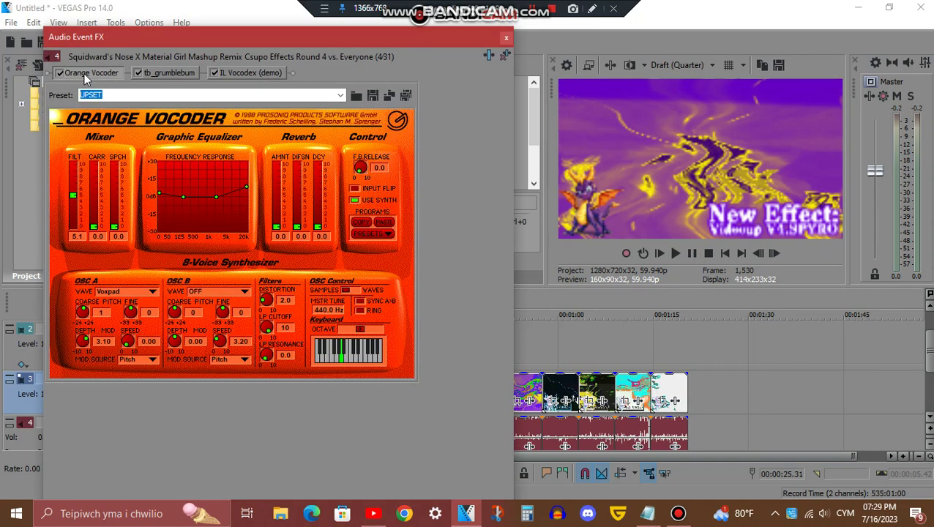
click(173, 72)
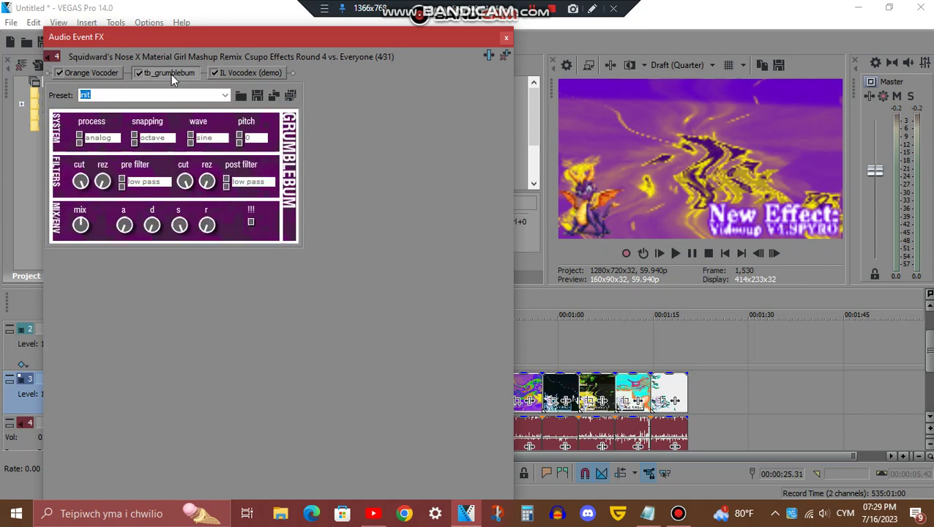
click(236, 74)
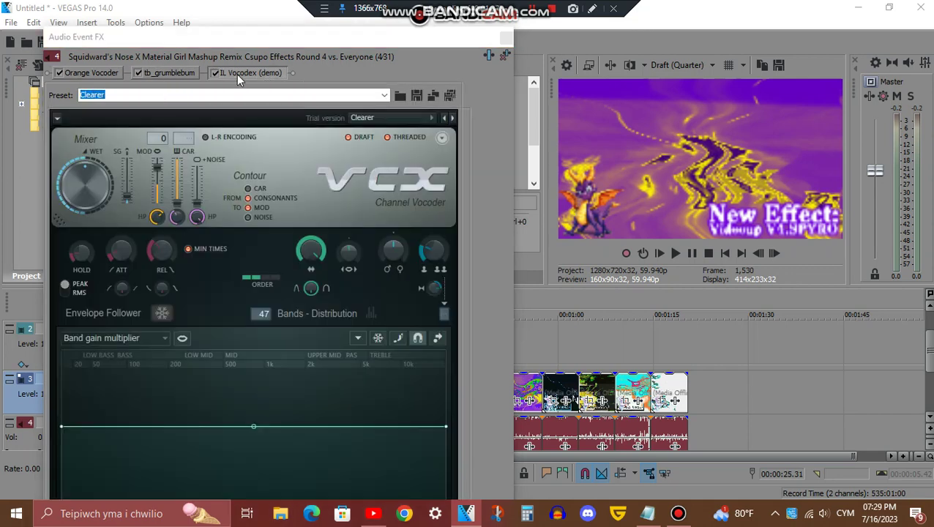
mouse_move(239, 35)
mouse_down()
mouse_move(260, 150)
mouse_move(258, 47)
mouse_move(233, 45)
mouse_up()
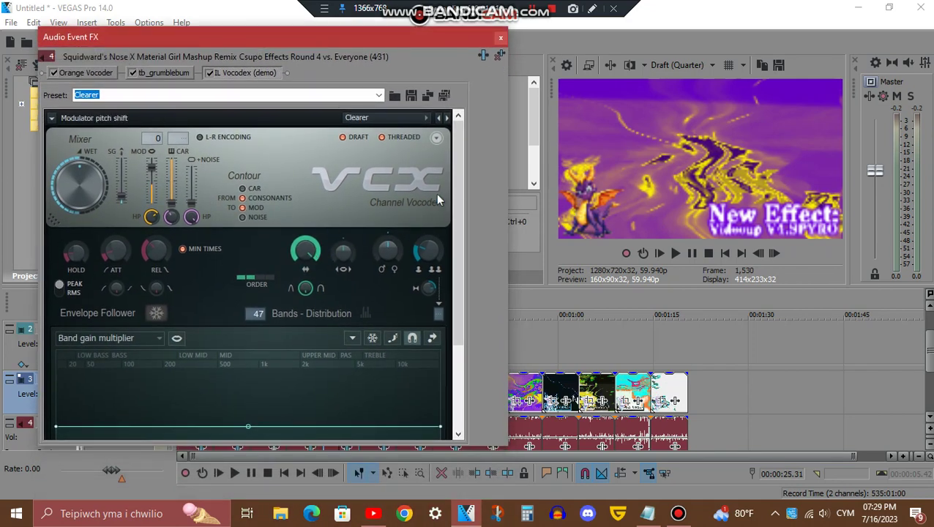
drag(460, 174, 482, 385)
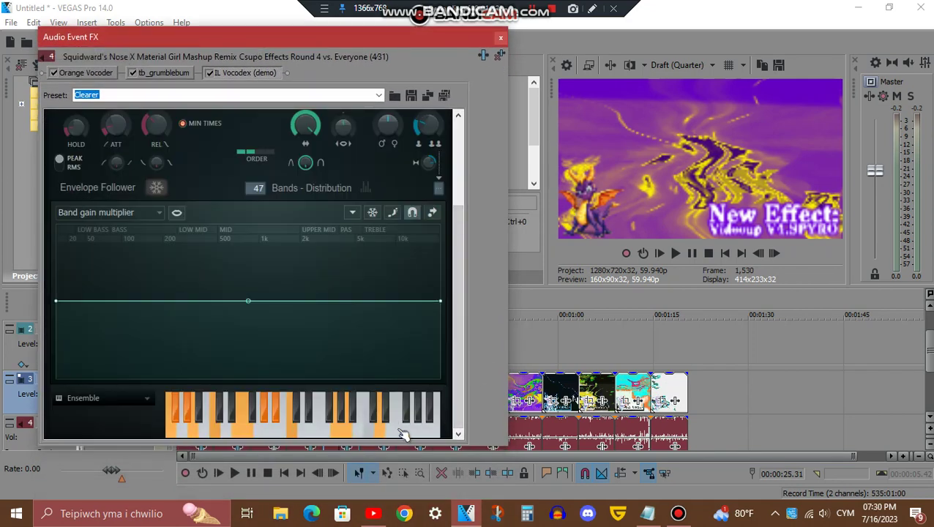
click(501, 38)
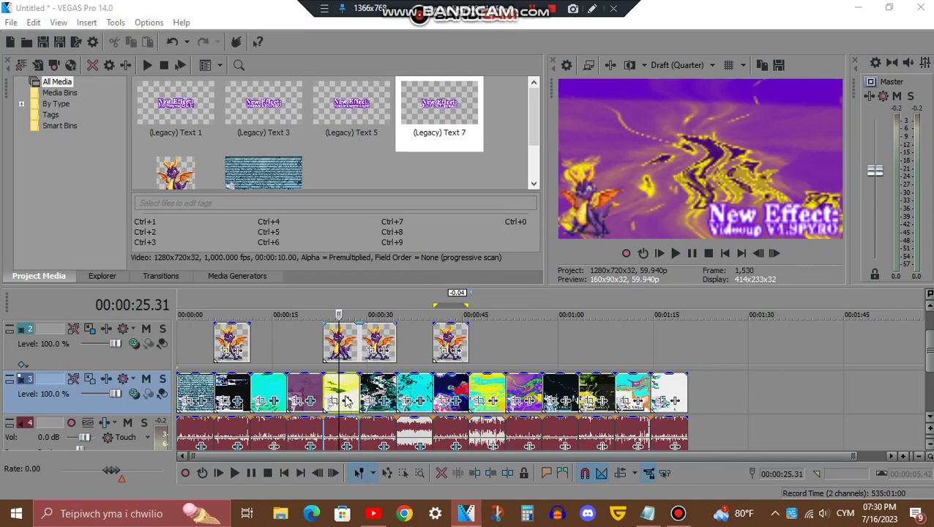
Inspect the NewBlue LE Light Rays and TV Simulator settings on the SpectreSpyroLight clip's video event.
click(377, 391)
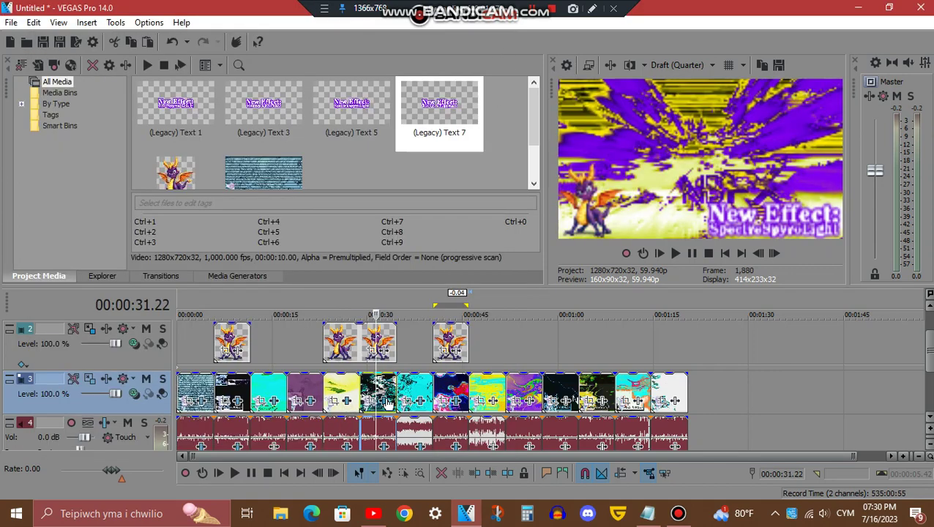
click(387, 401)
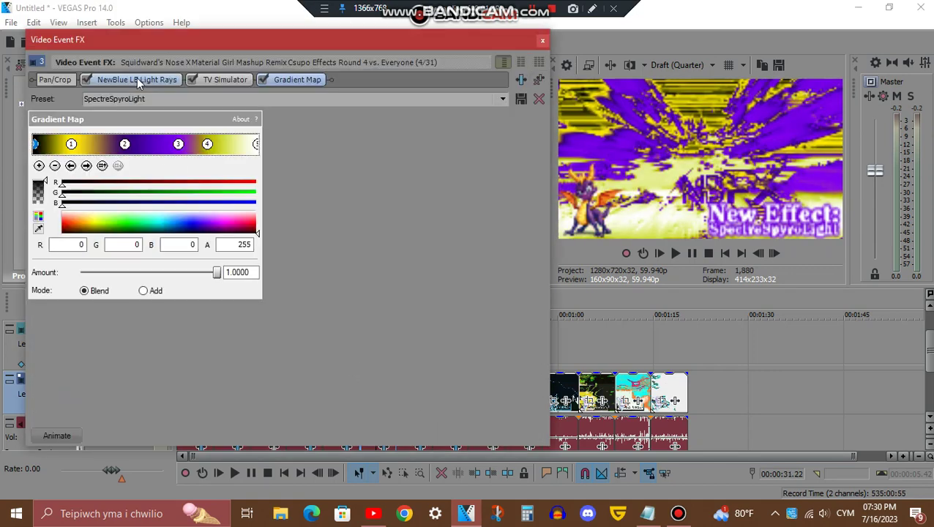
click(136, 79)
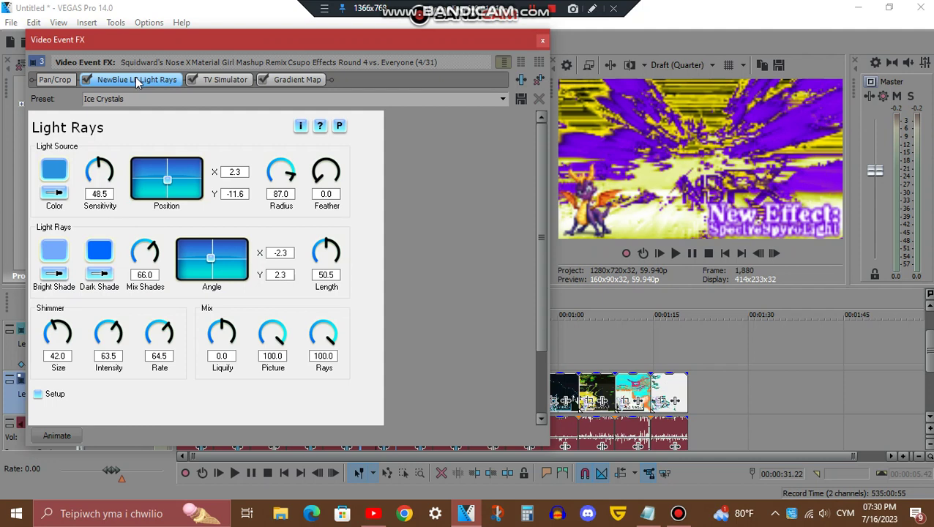
click(219, 78)
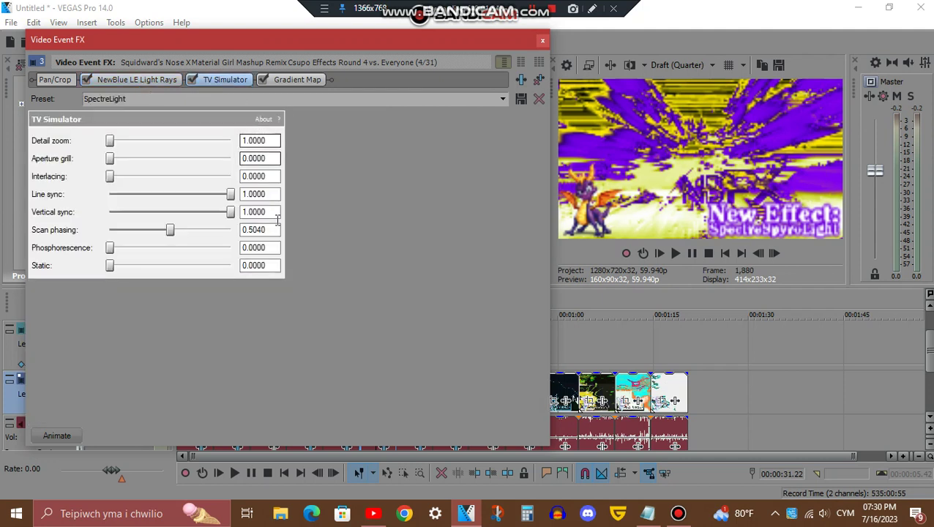
Examine each colour point of the SpectreSpyroLight Gradient Map, then close the video event's effects.
click(297, 80)
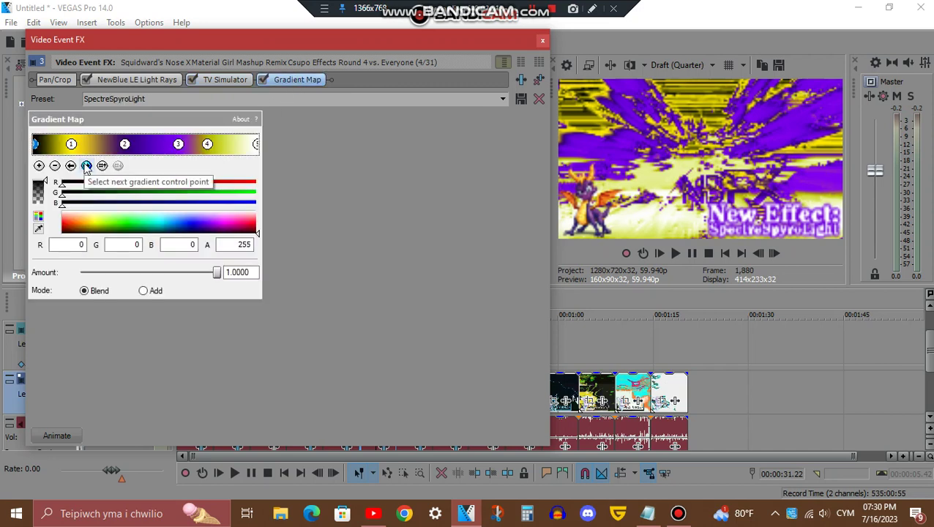
click(86, 165)
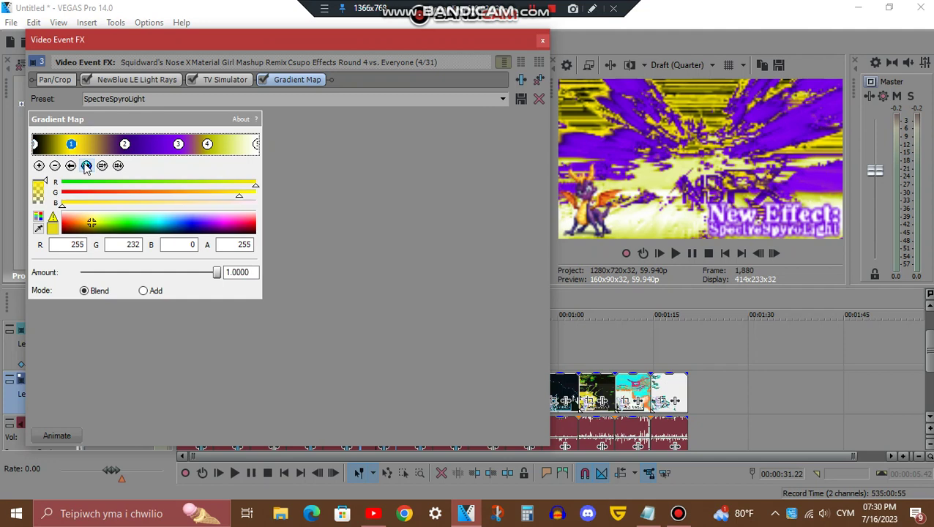
click(86, 165)
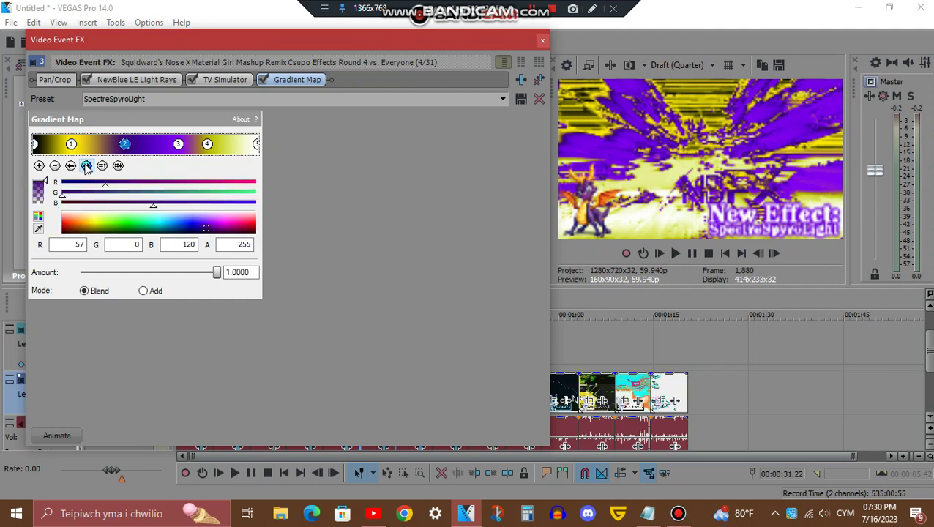
click(86, 165)
click(86, 165)
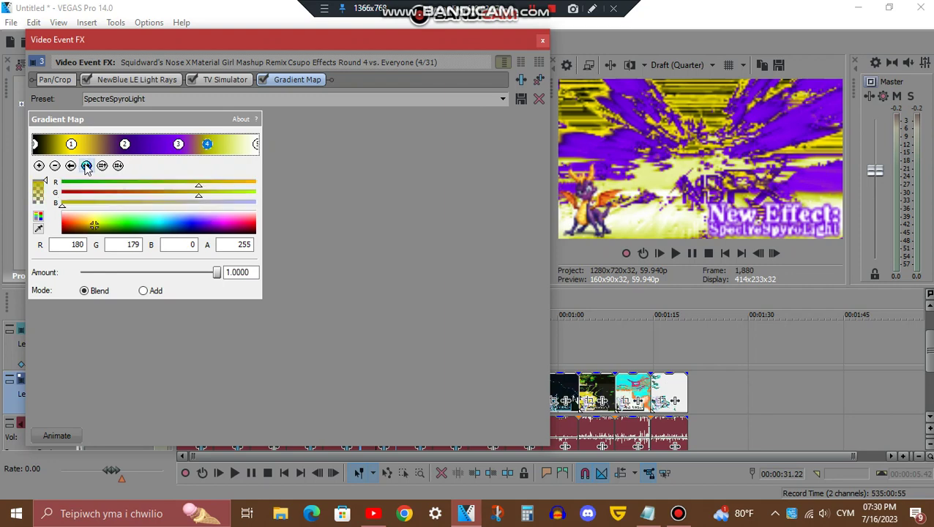
click(87, 166)
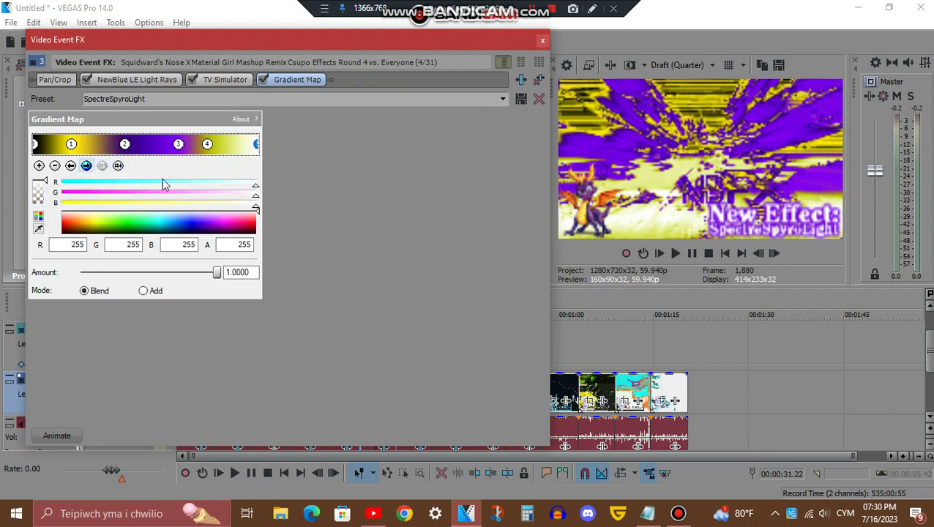
click(541, 39)
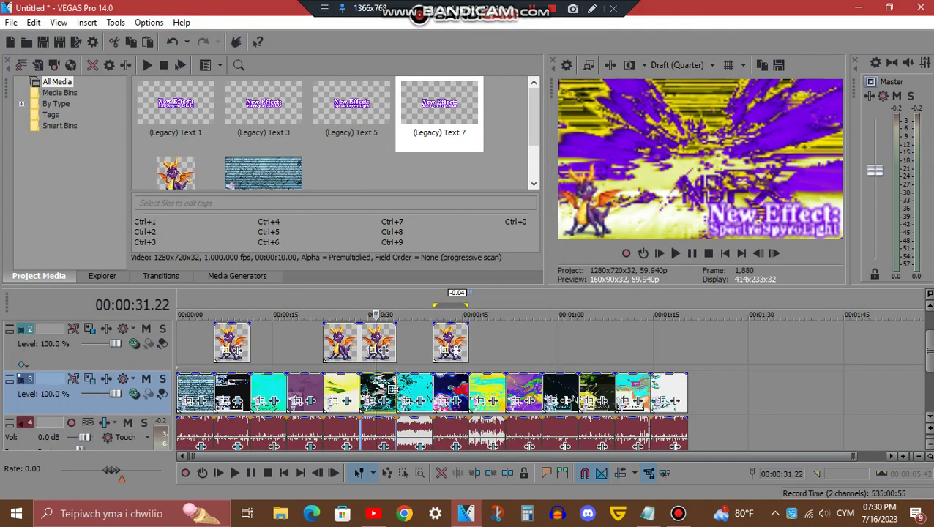
Review the IL Vocodex settings down to the keyboard on the SpectreSpyroLight clip's audio event, then close them.
click(382, 444)
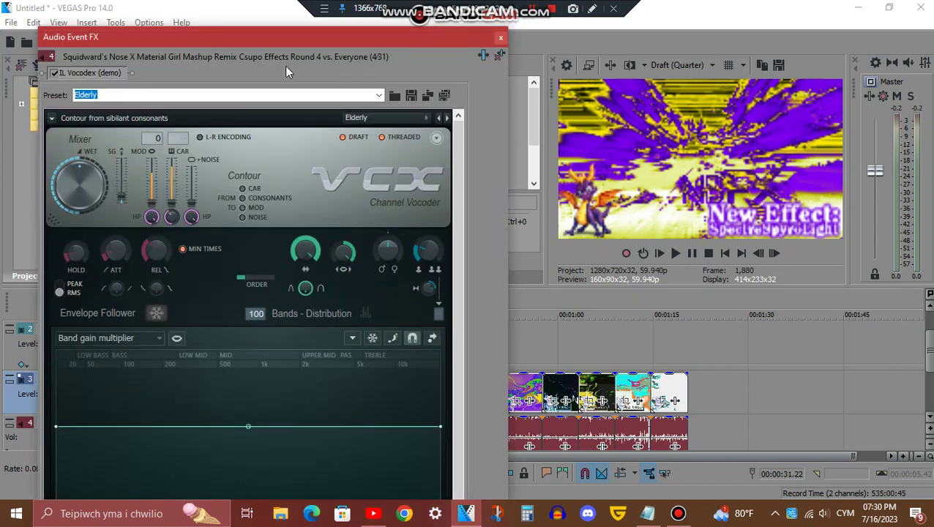
drag(279, 32, 307, 58)
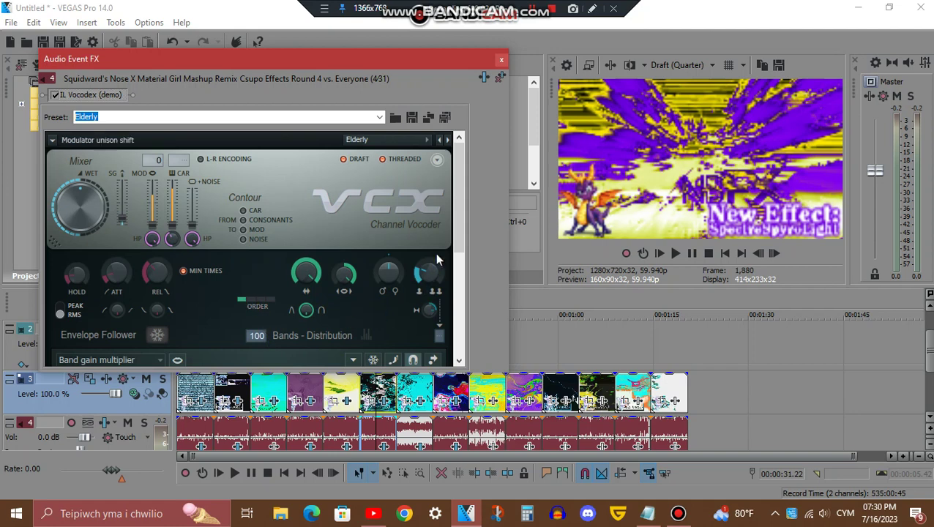
scroll(463, 328, down, 5)
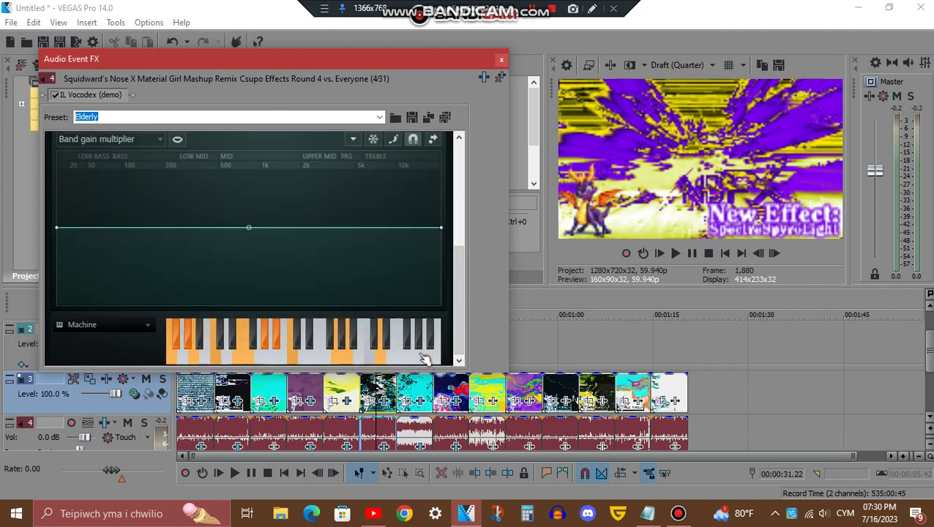
click(501, 59)
Examine the Gradient Map colour points up to point 3 on the X is Spyro Trippyness clip's video event.
double_click(452, 393)
click(451, 392)
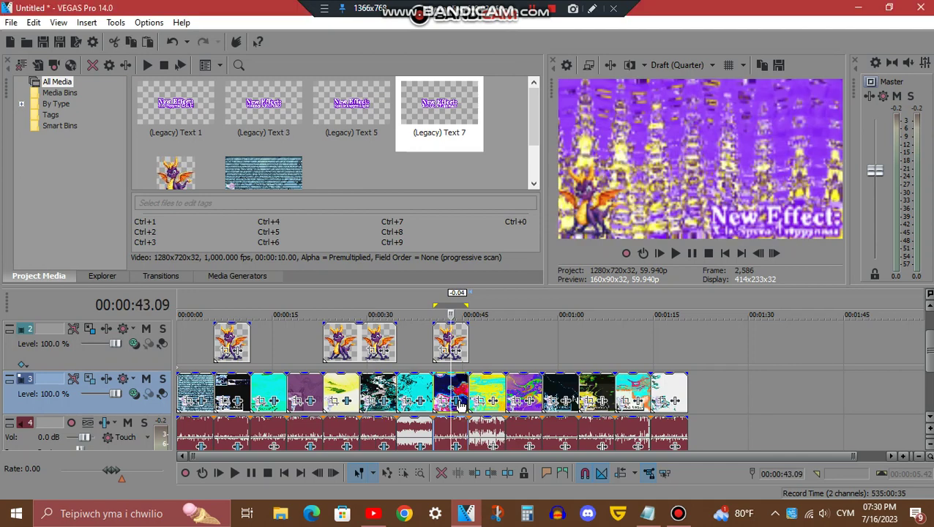
click(458, 401)
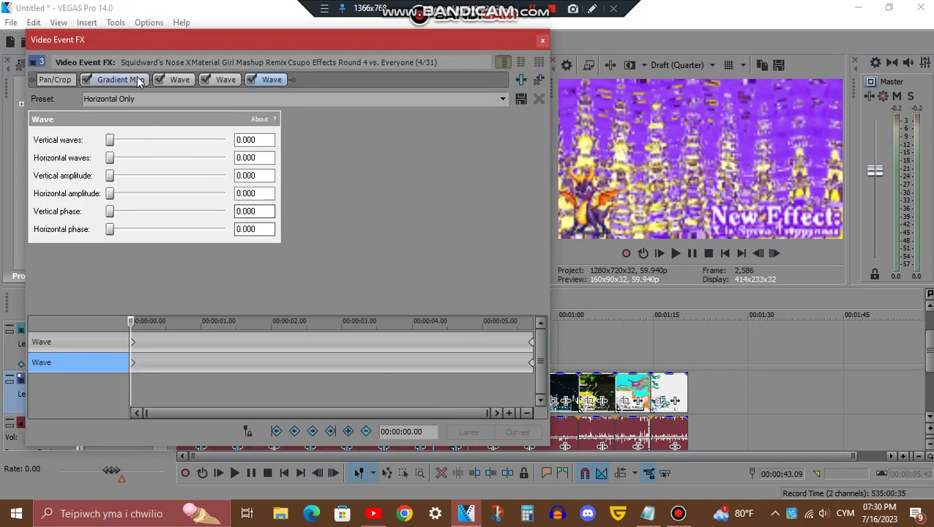
click(135, 77)
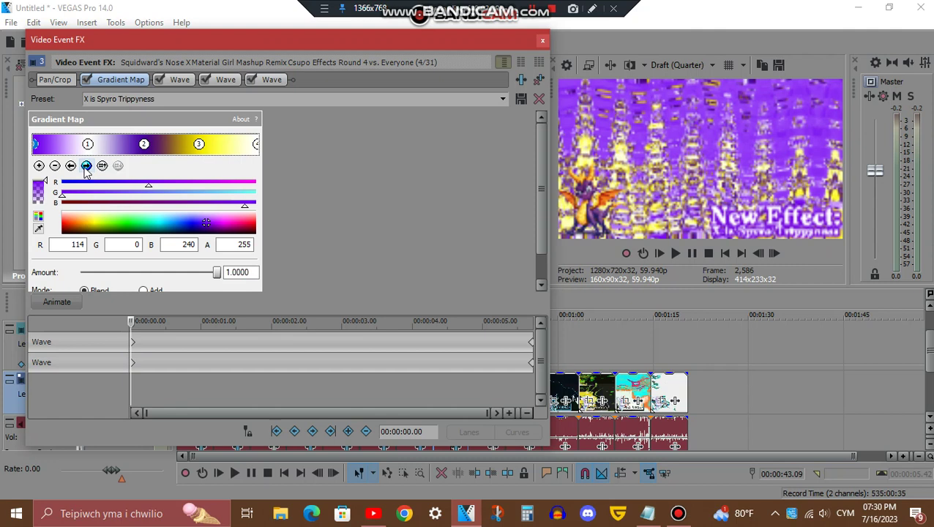
click(86, 166)
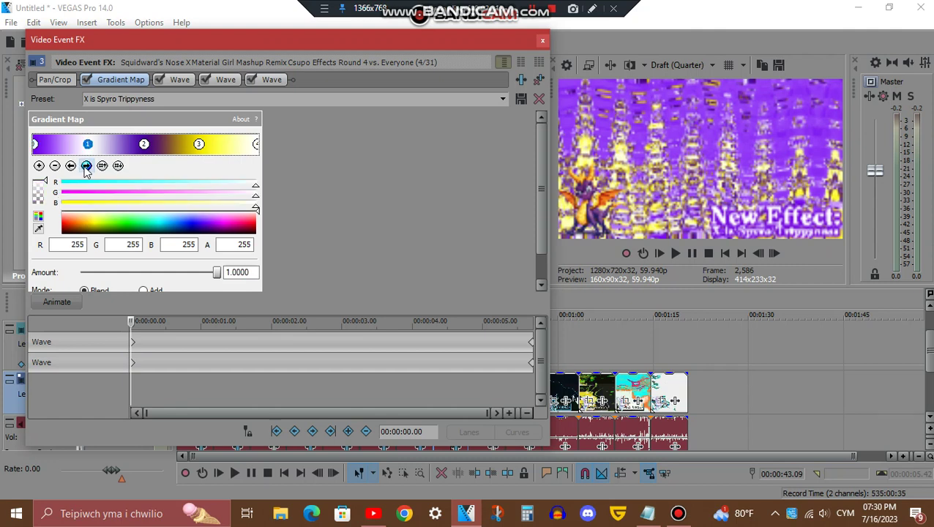
click(87, 166)
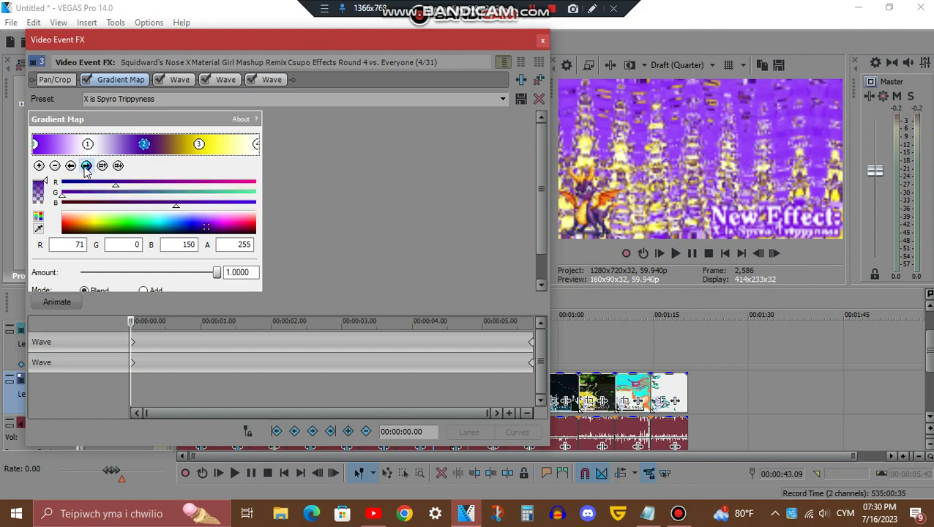
click(86, 166)
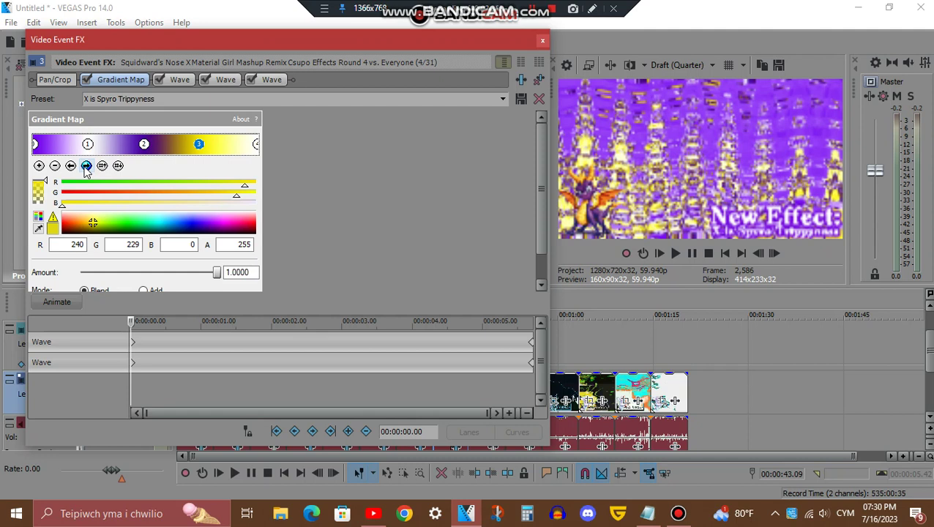
Inspect all three Wave effects on the X is Spyro Trippyness video event, including the last one's end keyframe, then close the effects.
click(175, 78)
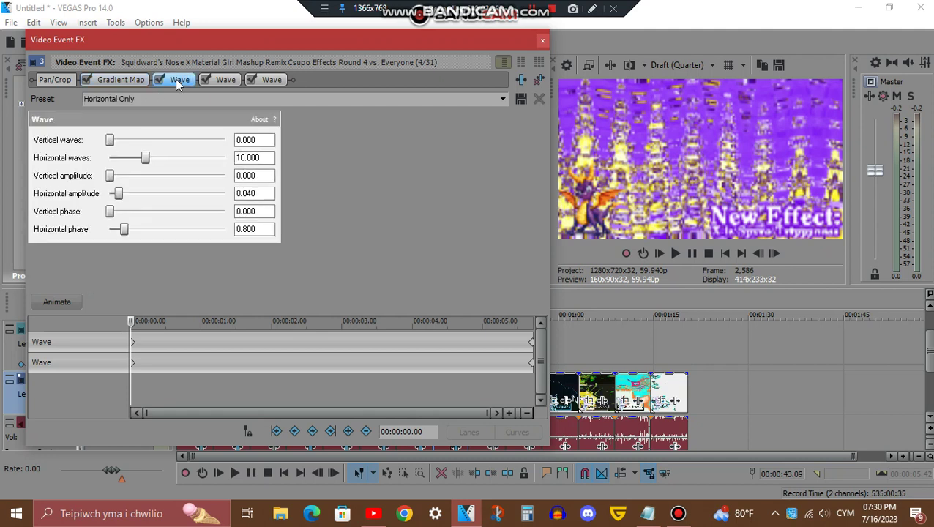
click(221, 82)
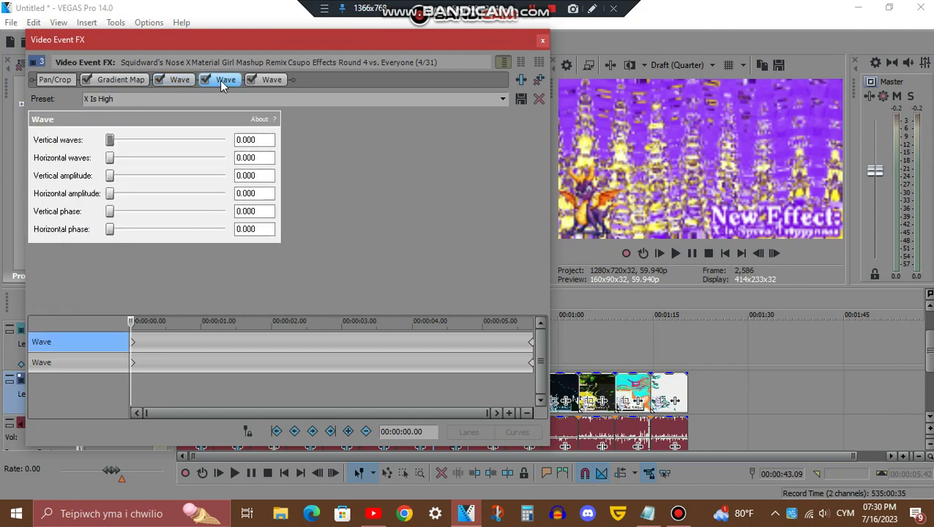
drag(132, 326, 51, 315)
click(266, 79)
drag(131, 322, 544, 320)
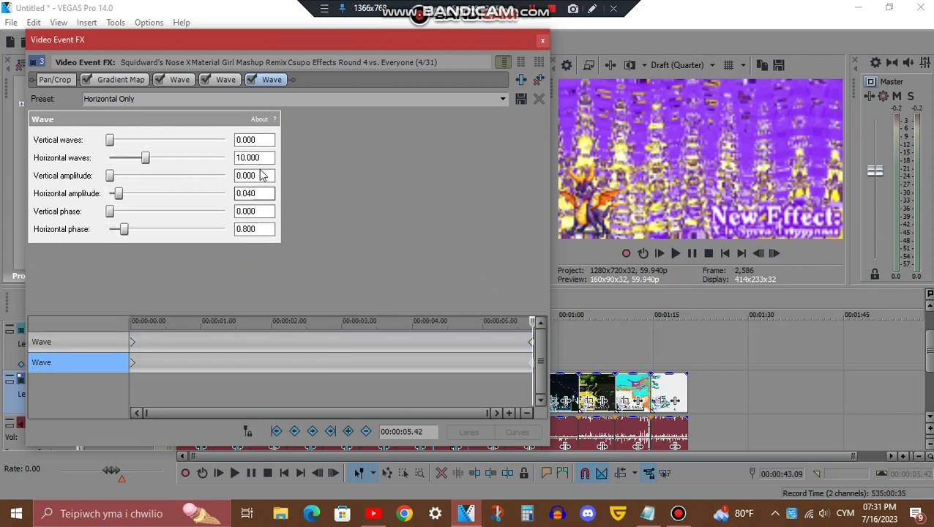
click(542, 40)
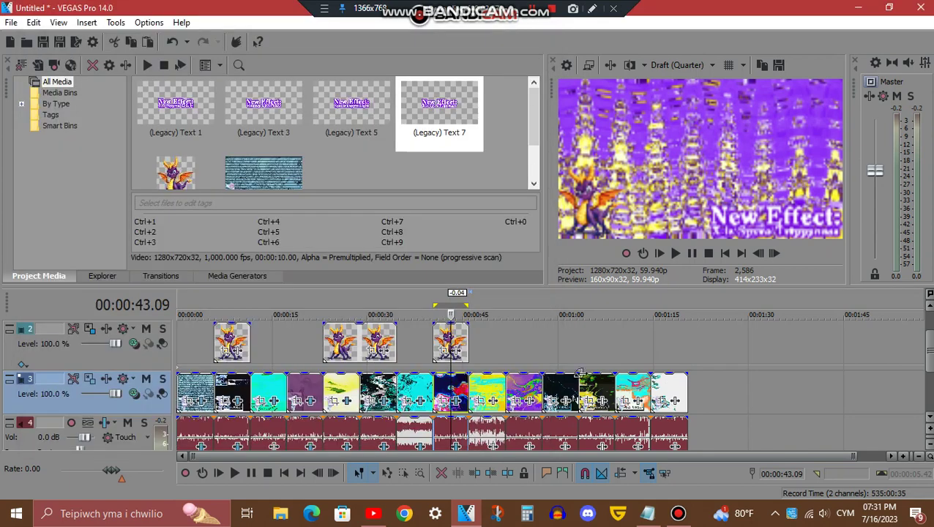
Review the X is Spyro Trippyness clip's audio effects: tb_grumblebum, ExpressFX Distortion, Reverb, and IL Vocodex down to its keyboard.
click(455, 448)
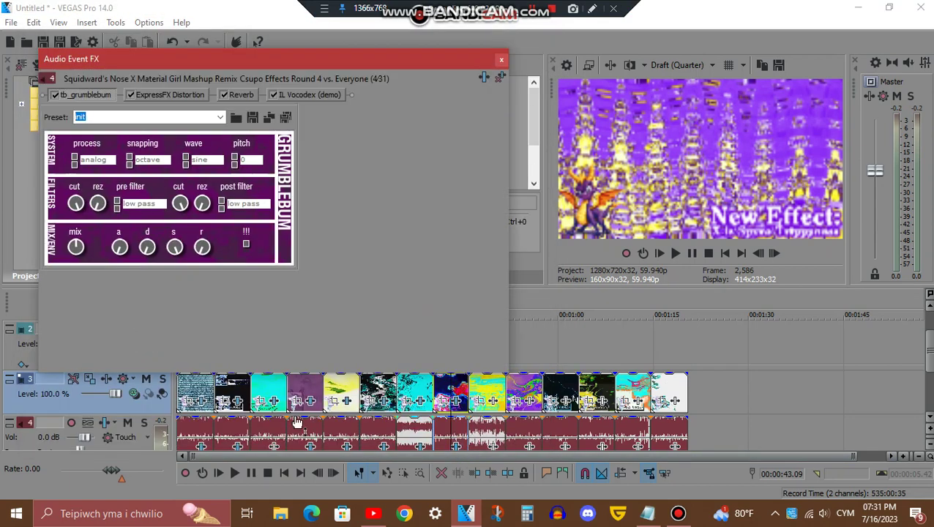
click(159, 95)
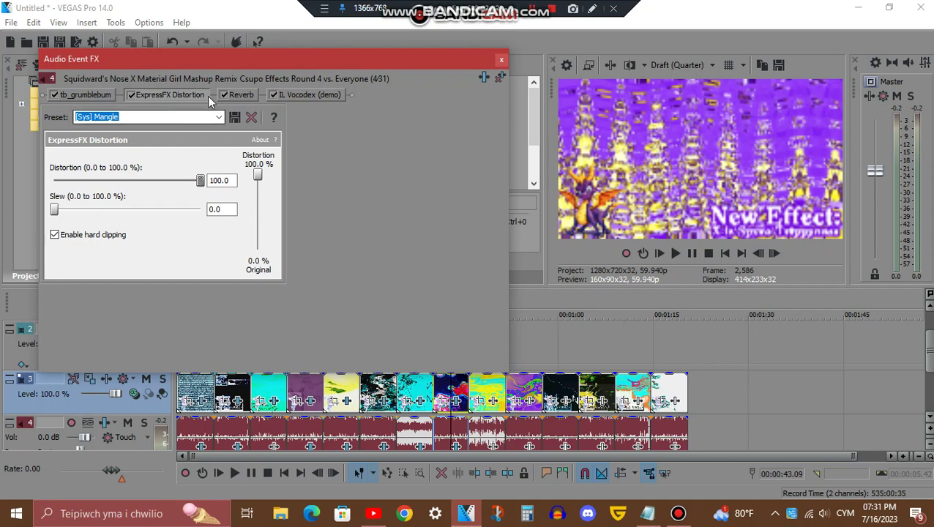
click(247, 96)
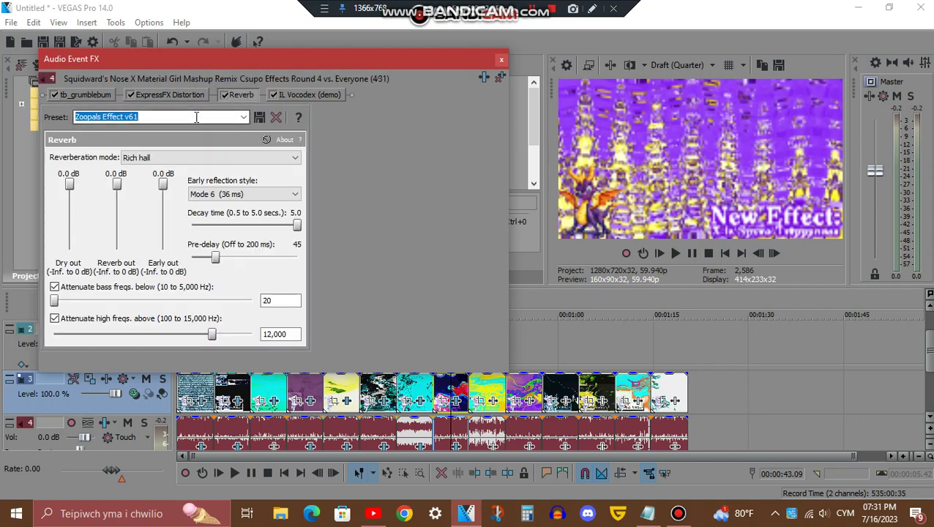
click(307, 94)
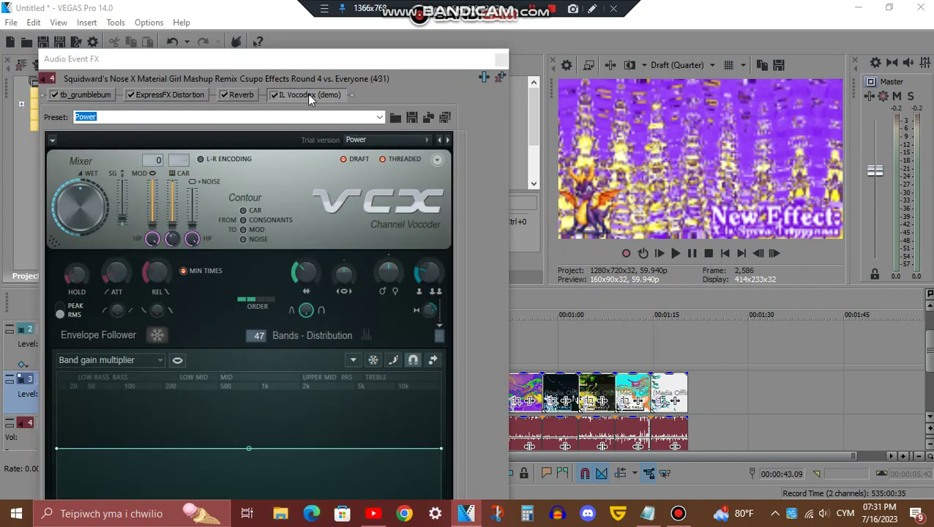
mouse_move(315, 56)
mouse_down()
mouse_move(332, 215)
mouse_move(329, 52)
mouse_up()
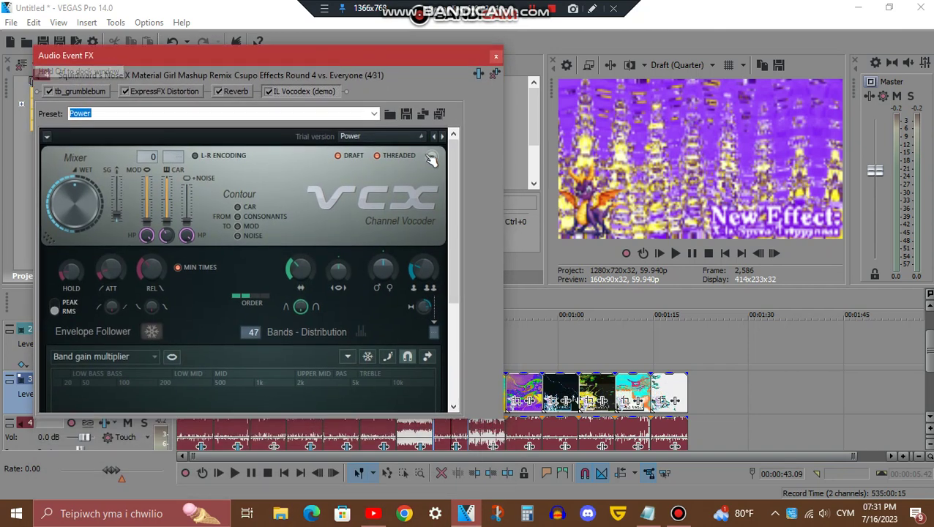
drag(452, 161, 458, 305)
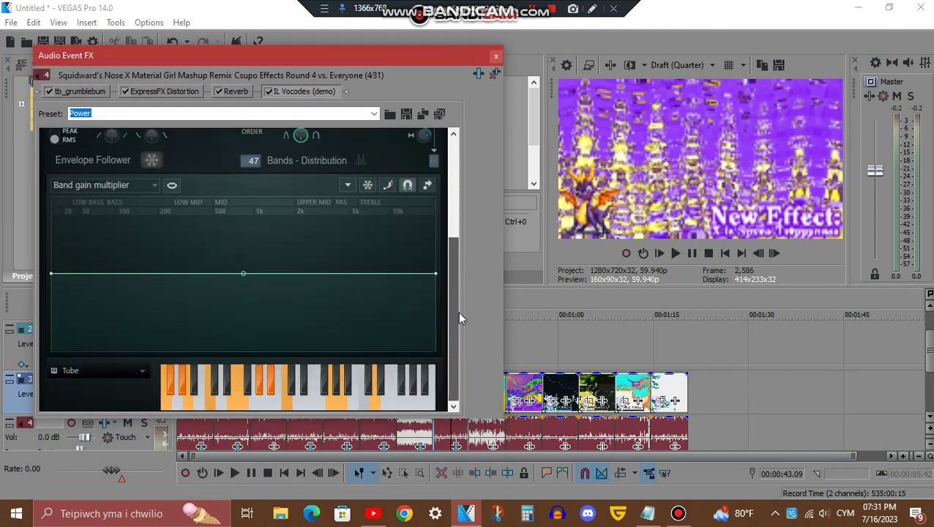